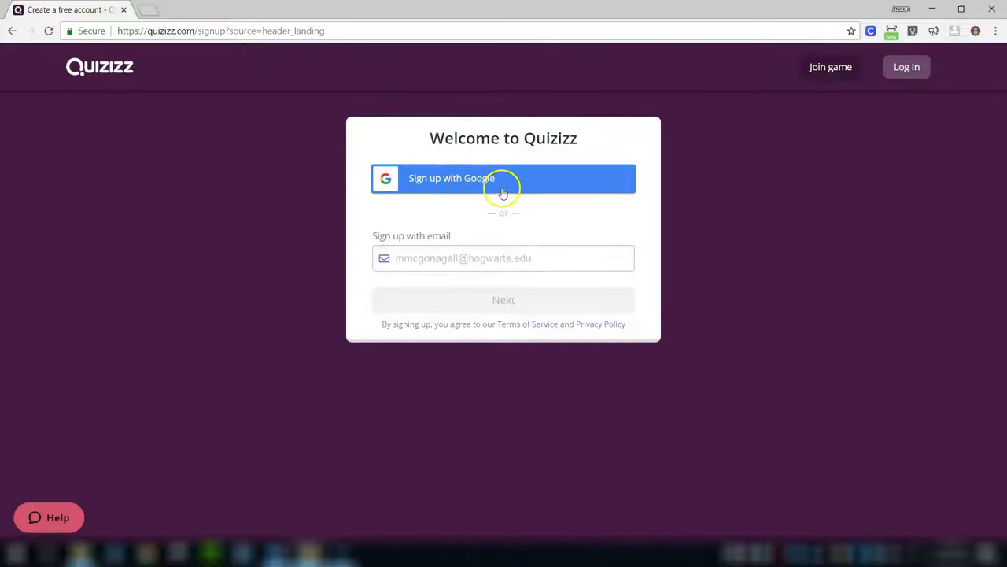
Step: Leave the signup page and go back to the Quizizz home page
{"action": "left_click", "coordinate": [10, 34]}
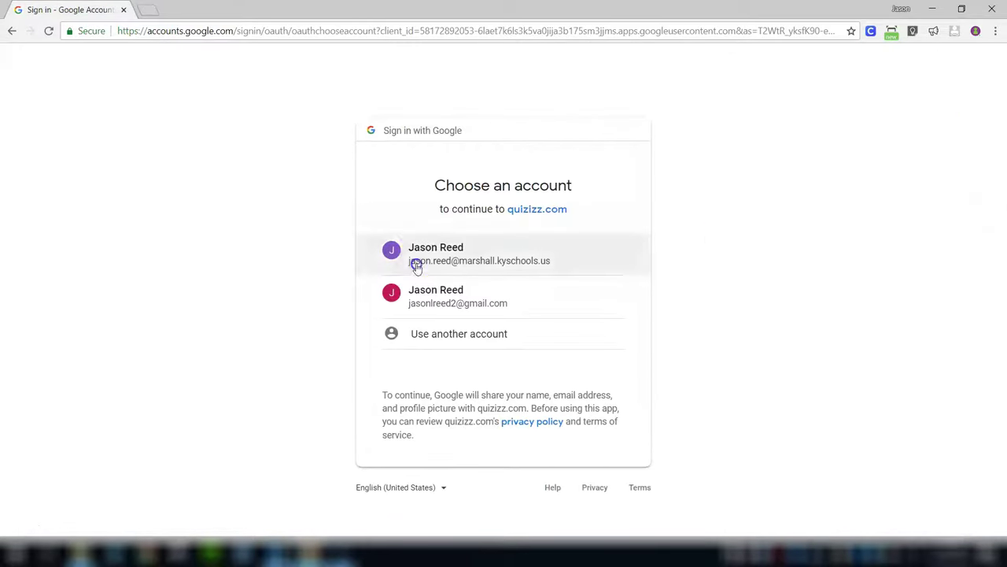
Step: Sign in with the school Google account and browse the popular Mathematics quizzes
{"action": "left_click", "coordinate": [415, 262]}
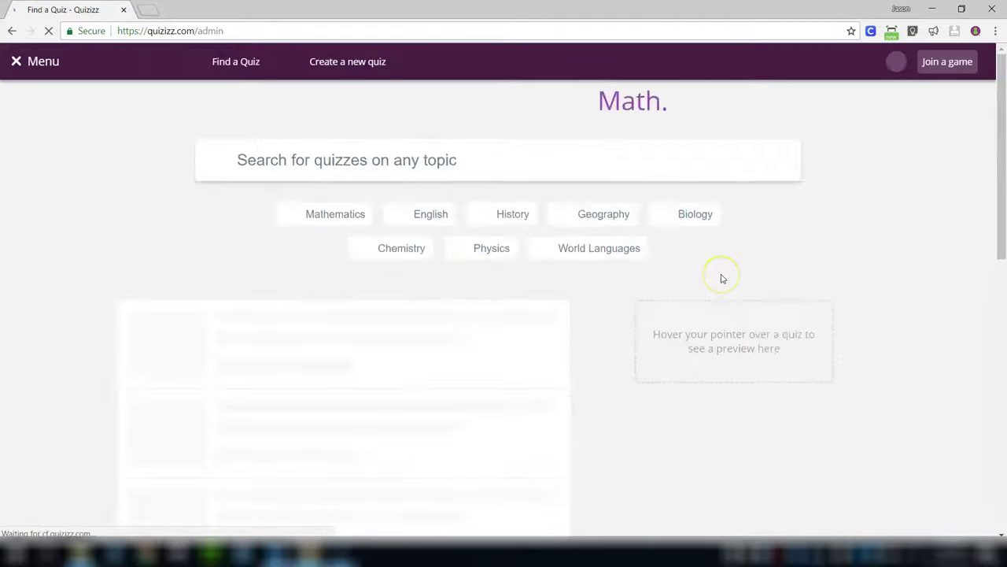
{"action": "scroll", "coordinate": [207, 198], "scroll_direction": "down", "scroll_amount": 2}
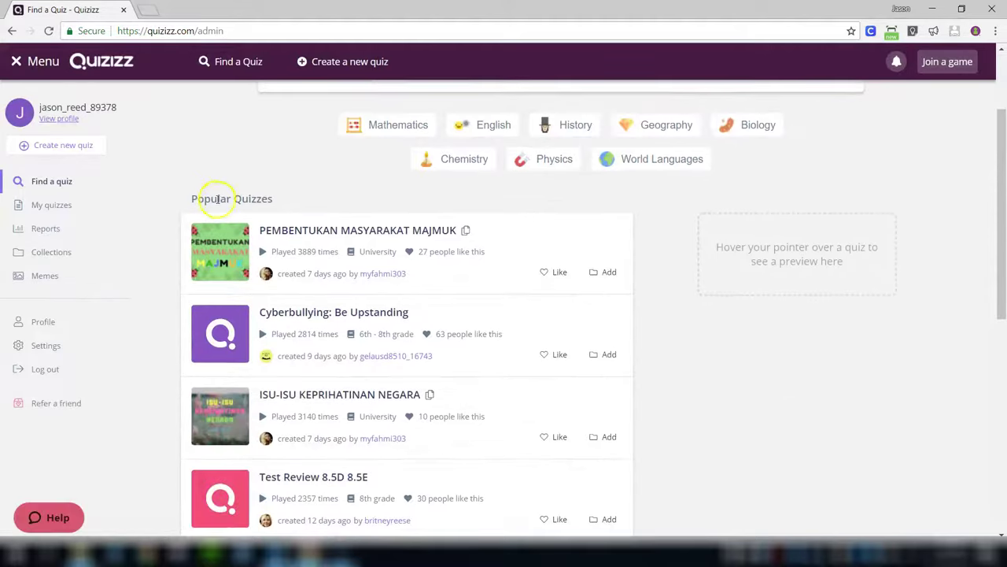
{"action": "scroll", "coordinate": [230, 200], "scroll_direction": "up", "scroll_amount": 2}
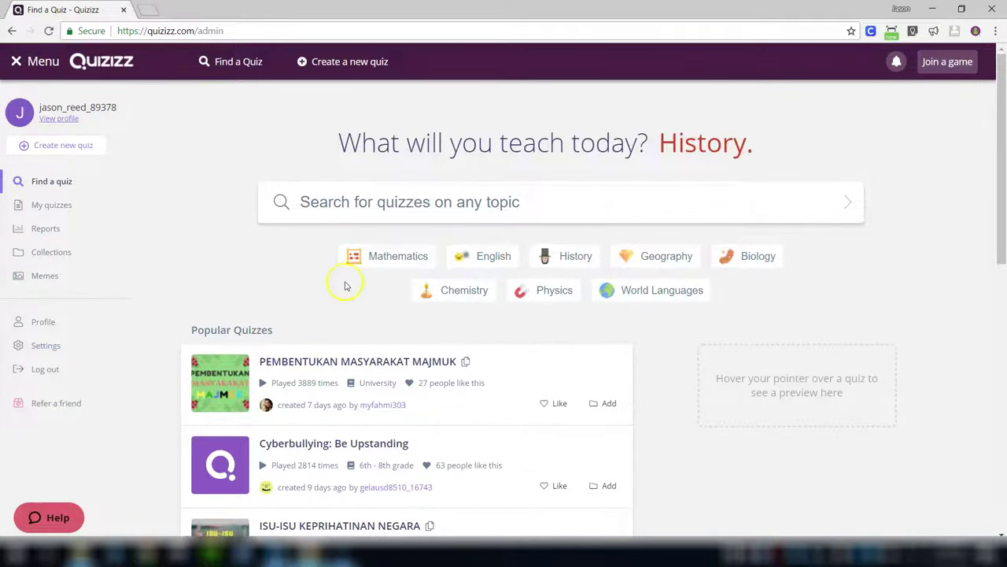
{"action": "left_click", "coordinate": [398, 259]}
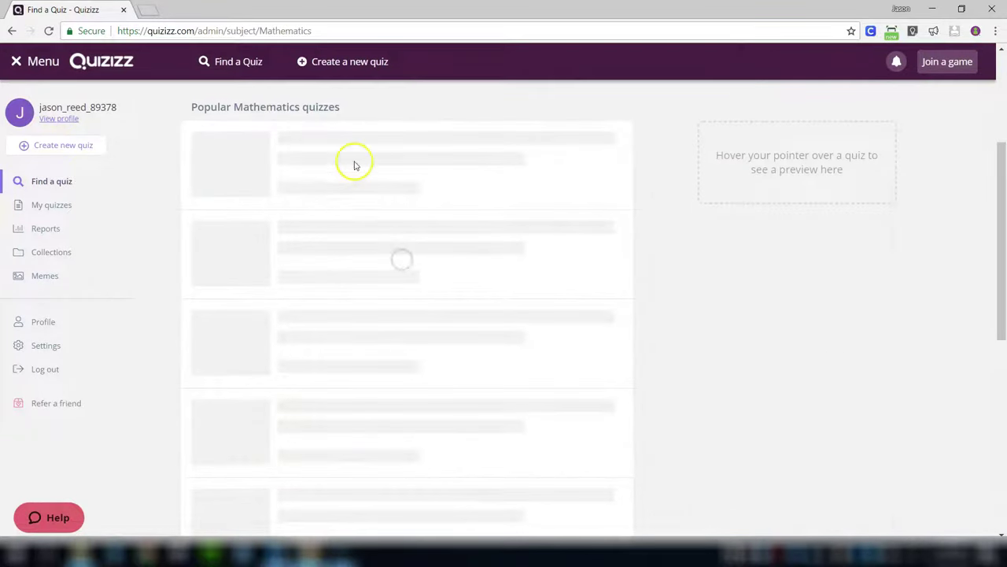
{"action": "scroll", "coordinate": [267, 192], "scroll_direction": "down", "scroll_amount": 1}
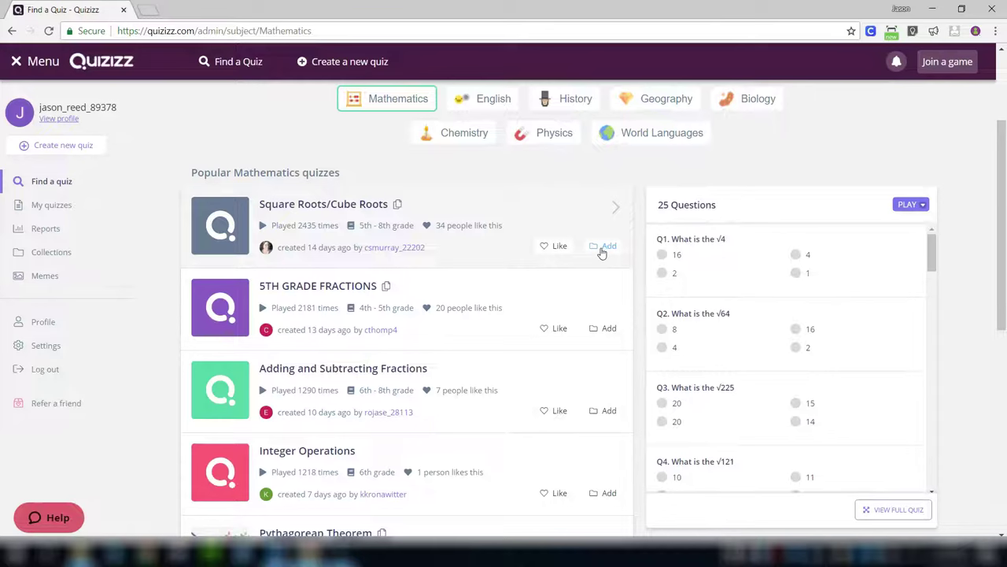
Step: Open the Square Roots/Cube Roots quiz and choose to host it as a Live Game
{"action": "left_click", "coordinate": [617, 205]}
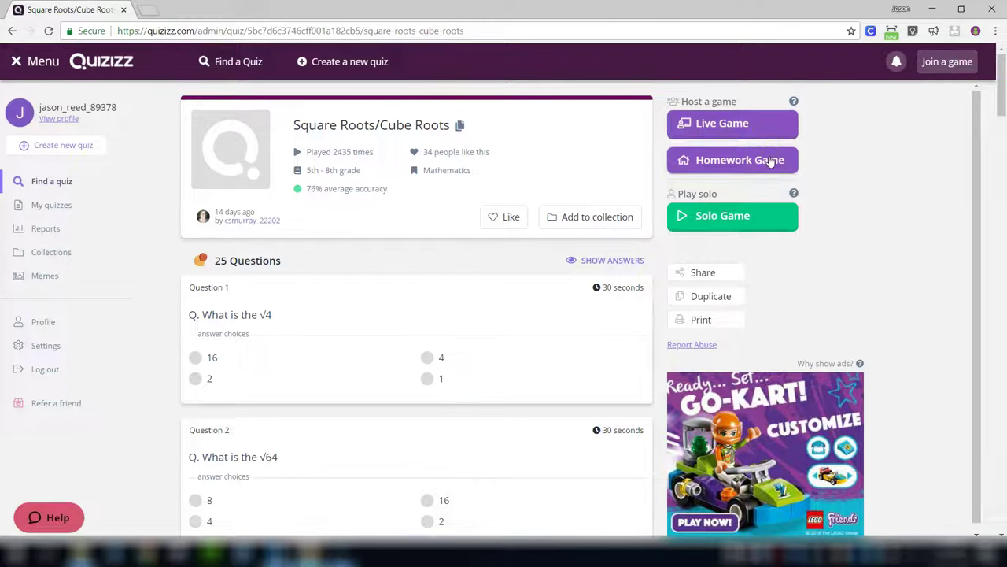
{"action": "left_click", "coordinate": [757, 131]}
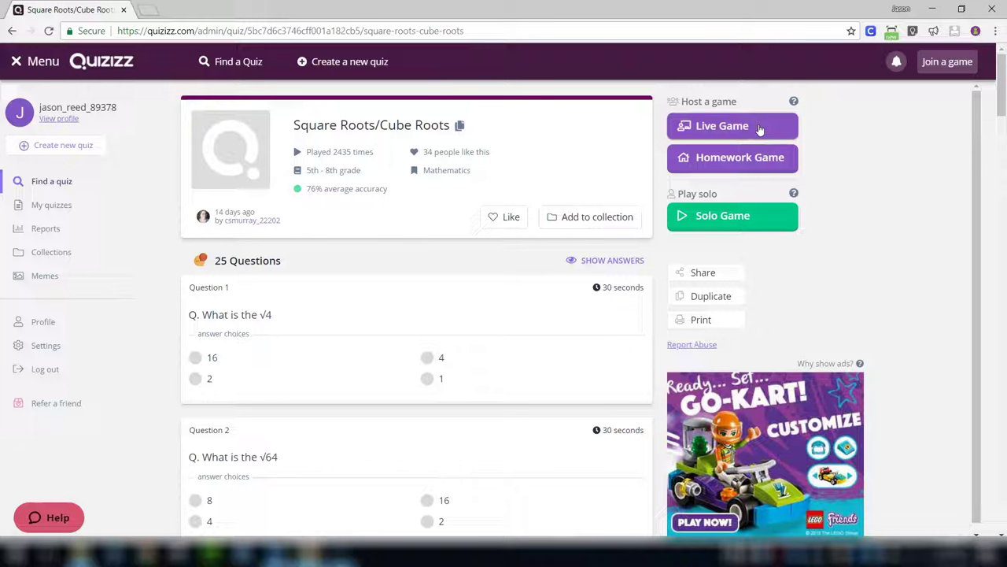
{"action": "left_click", "coordinate": [749, 132]}
Step: Review the live game settings, leaving them all on after toggling Shuffle Questions off and on
{"action": "left_click", "coordinate": [742, 131]}
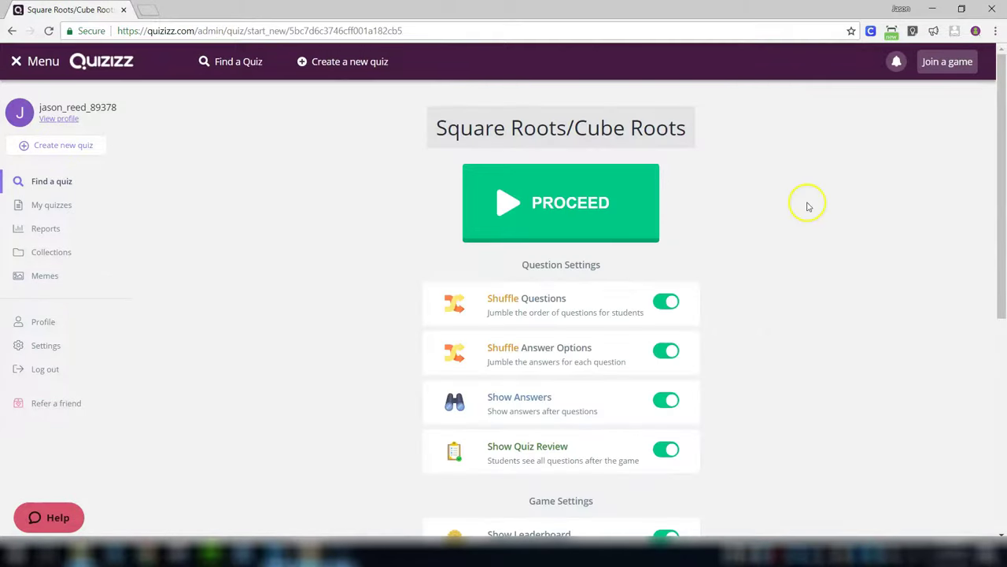
{"action": "scroll", "coordinate": [793, 206], "scroll_direction": "down", "scroll_amount": 1}
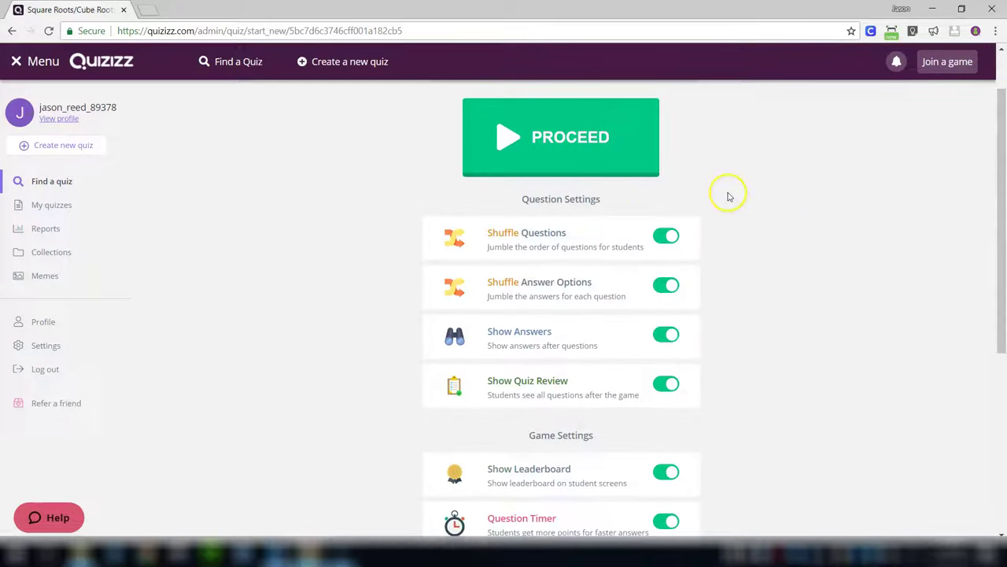
{"action": "scroll", "coordinate": [606, 271], "scroll_direction": "down", "scroll_amount": 1}
{"action": "scroll", "coordinate": [598, 331], "scroll_direction": "down", "scroll_amount": 4}
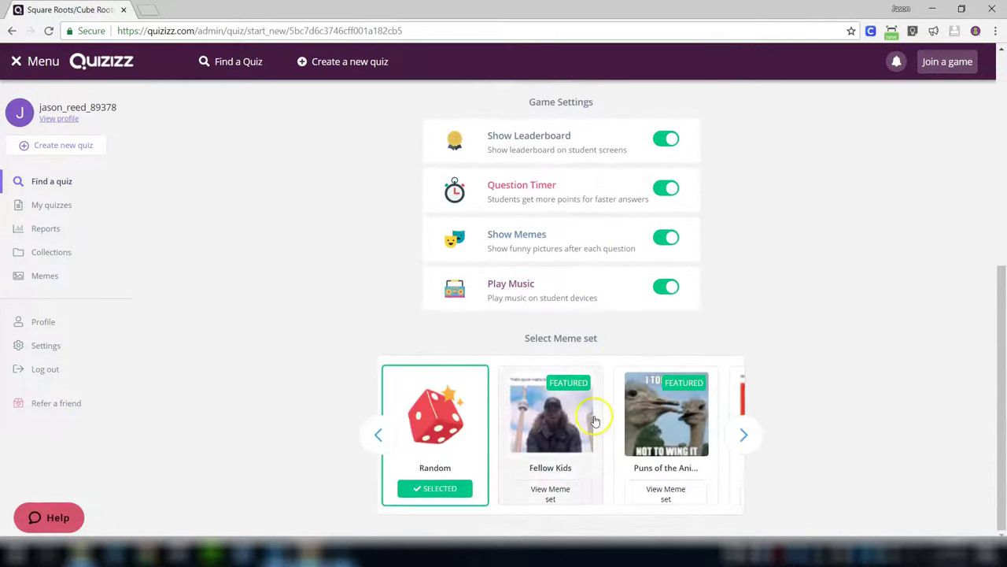
{"action": "scroll", "coordinate": [596, 417], "scroll_direction": "up", "scroll_amount": 4}
{"action": "scroll", "coordinate": [618, 389], "scroll_direction": "down", "scroll_amount": 1}
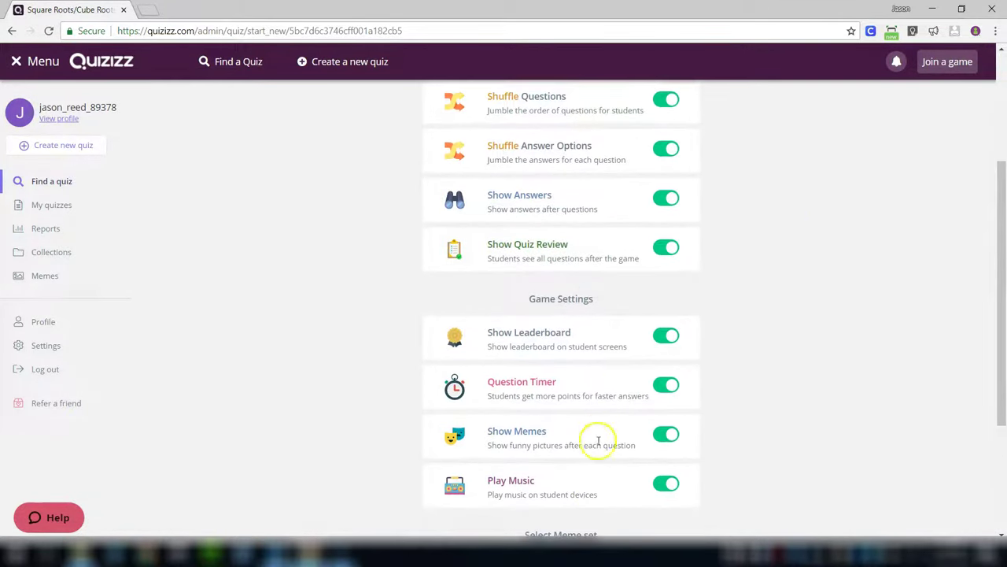
{"action": "scroll", "coordinate": [733, 393], "scroll_direction": "up", "scroll_amount": 1}
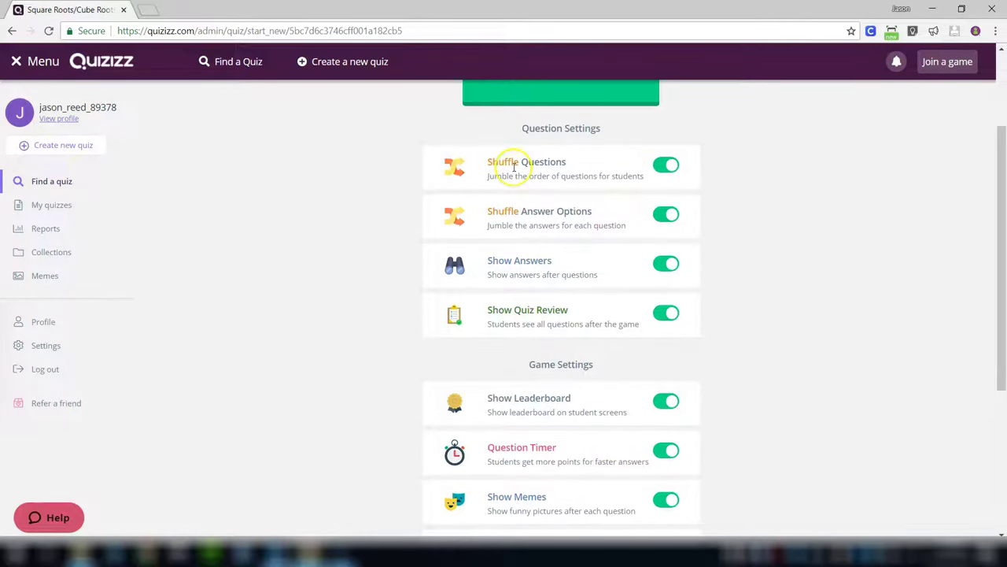
{"action": "scroll", "coordinate": [599, 177], "scroll_direction": "up", "scroll_amount": 1}
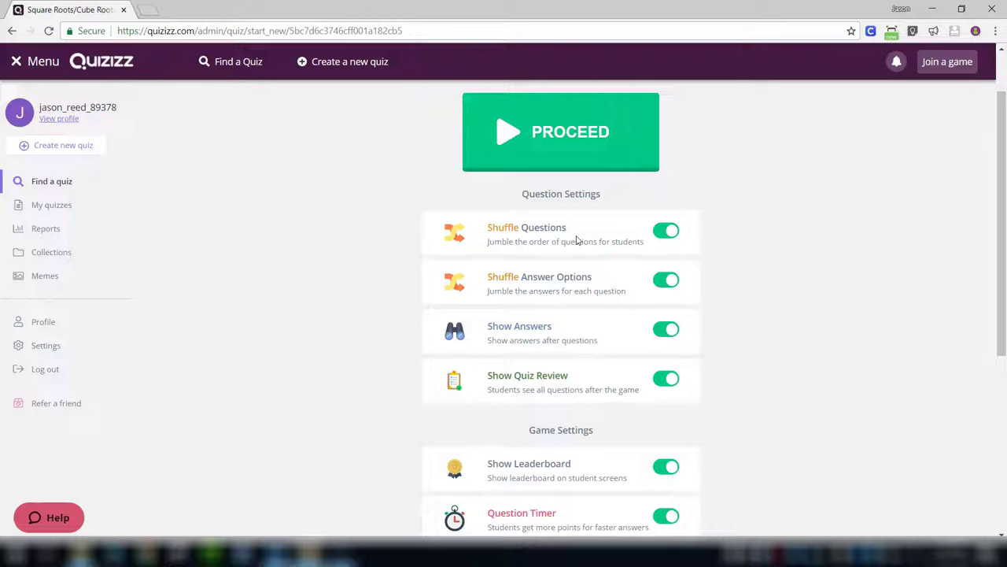
{"action": "left_click", "coordinate": [656, 235]}
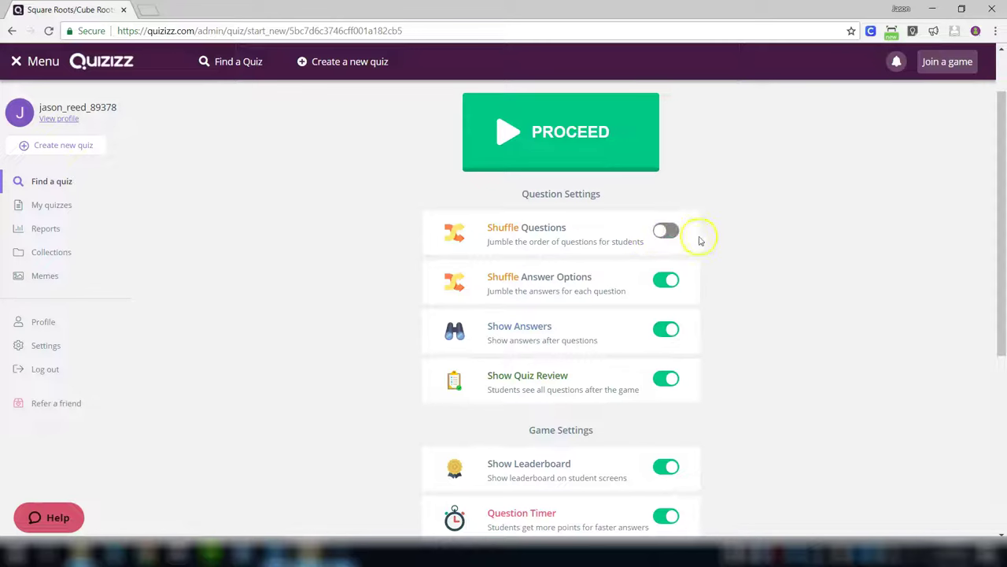
{"action": "left_click", "coordinate": [672, 231]}
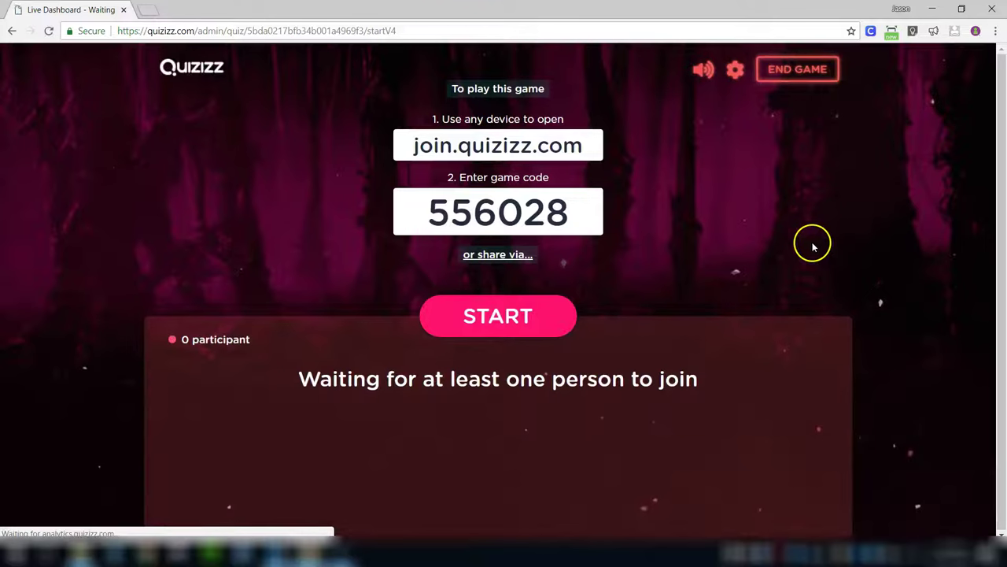
Step: Mute the lobby music on the teacher's live dashboard
{"action": "left_click", "coordinate": [701, 71]}
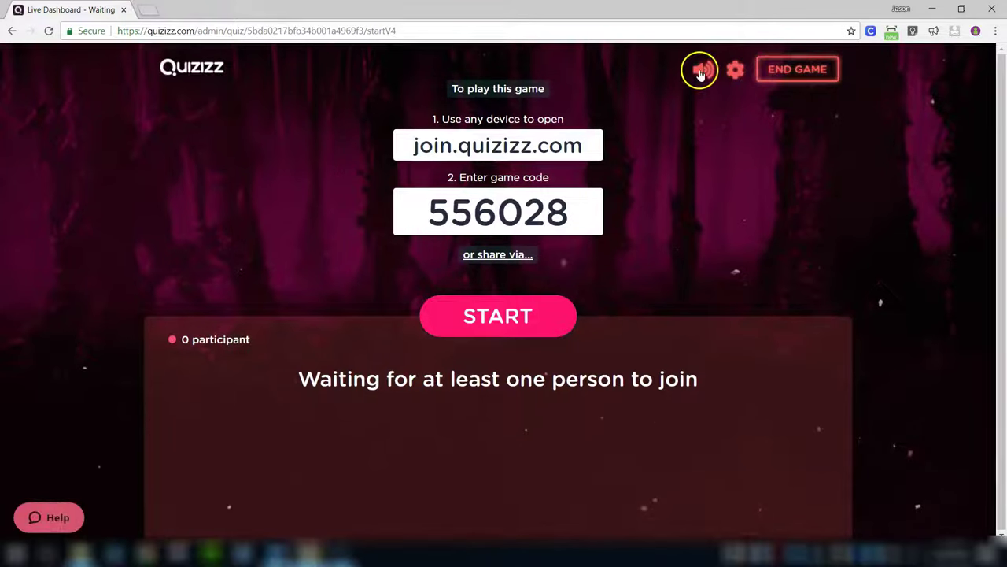
{"action": "left_click", "coordinate": [718, 162]}
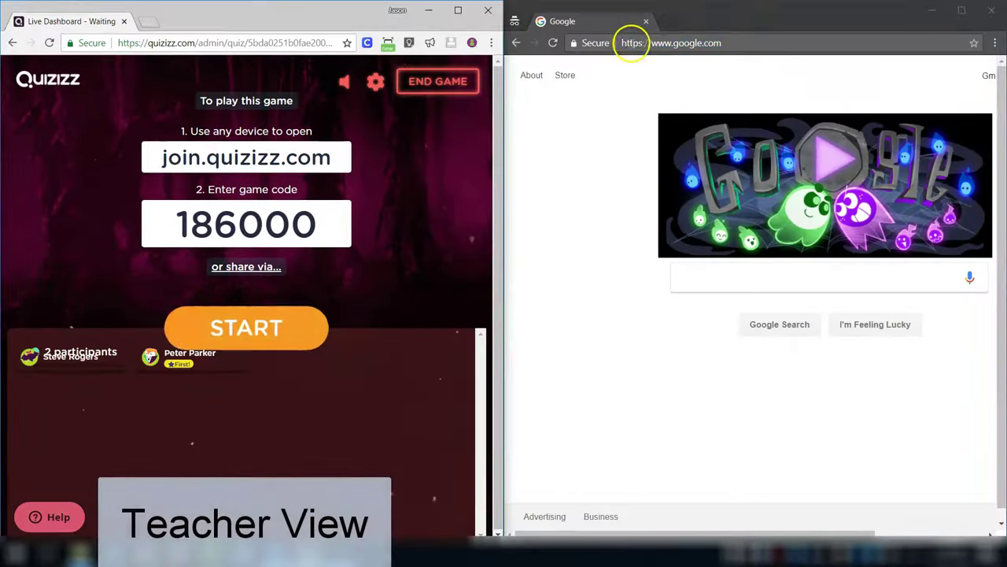
Step: In the student browser, join at join.quizizz.com with game code 186000 under a student name
{"action": "left_click", "coordinate": [631, 43]}
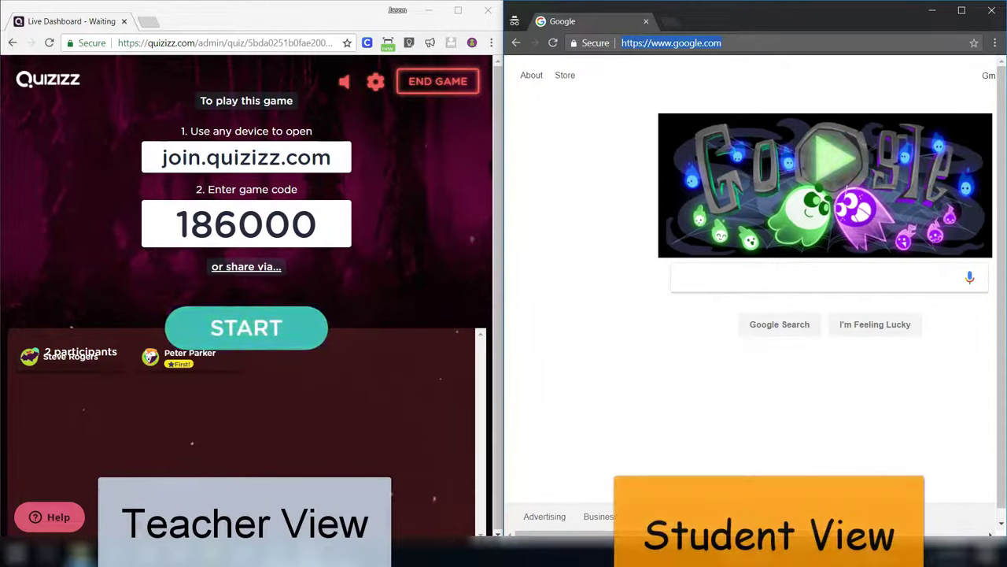
{"action": "type", "text": "jo"}
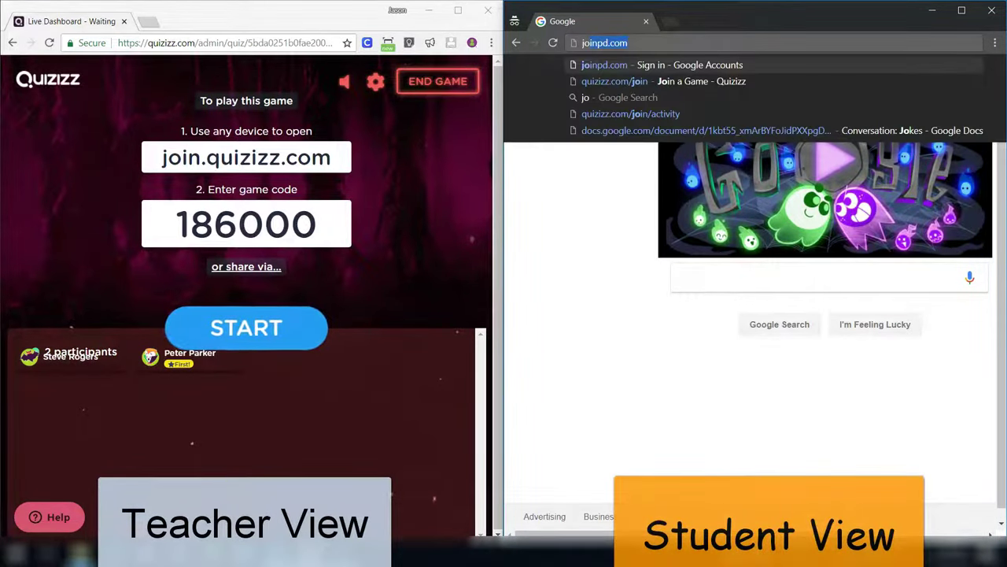
{"action": "type", "text": "in."}
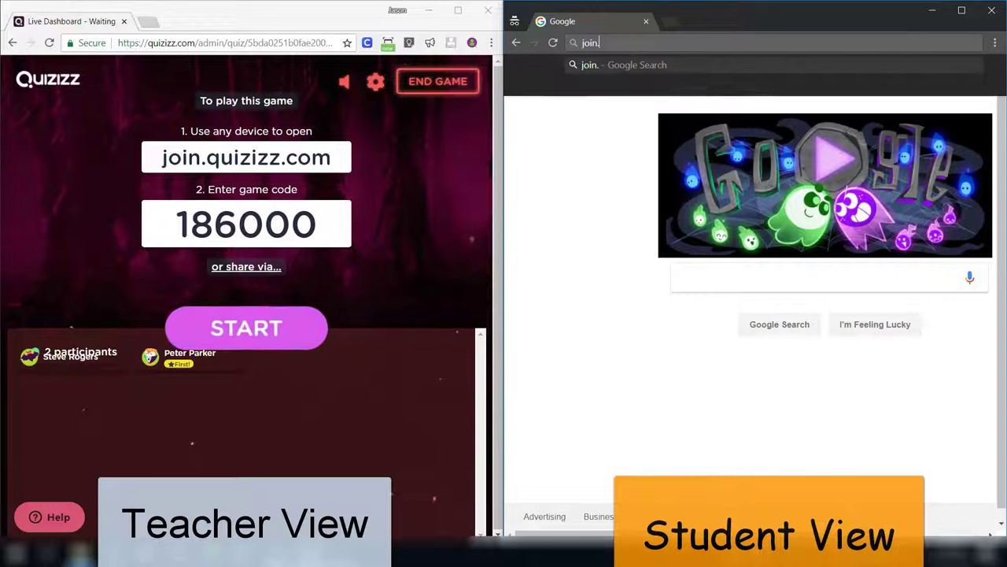
{"action": "type", "text": "quizizz.com"}
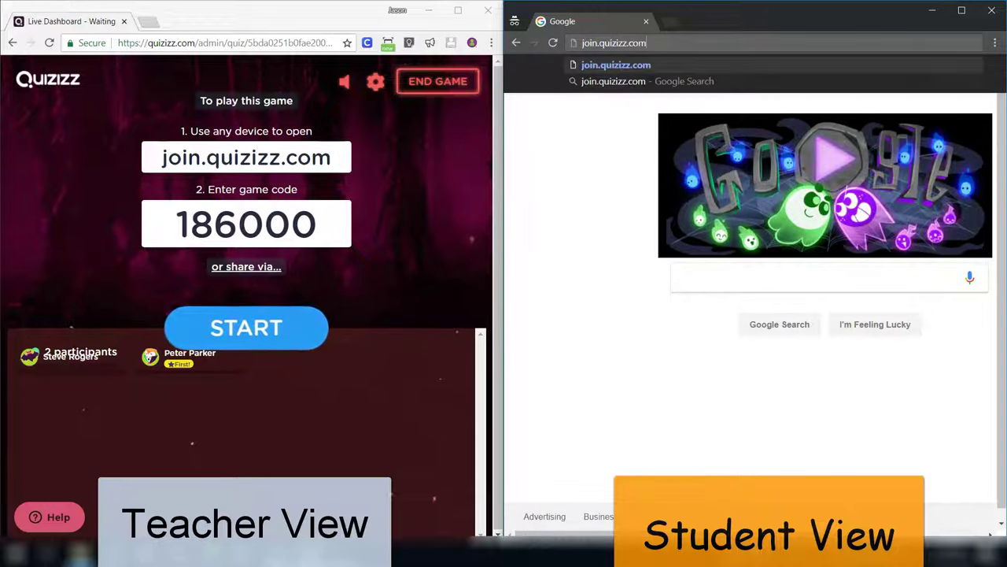
{"action": "key", "text": "Return"}
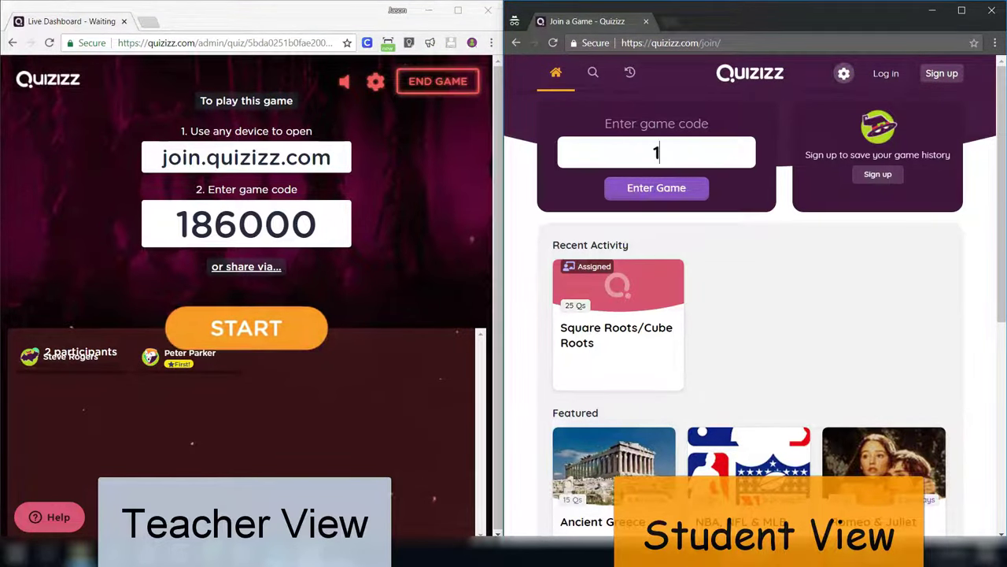
{"action": "type", "text": "186000"}
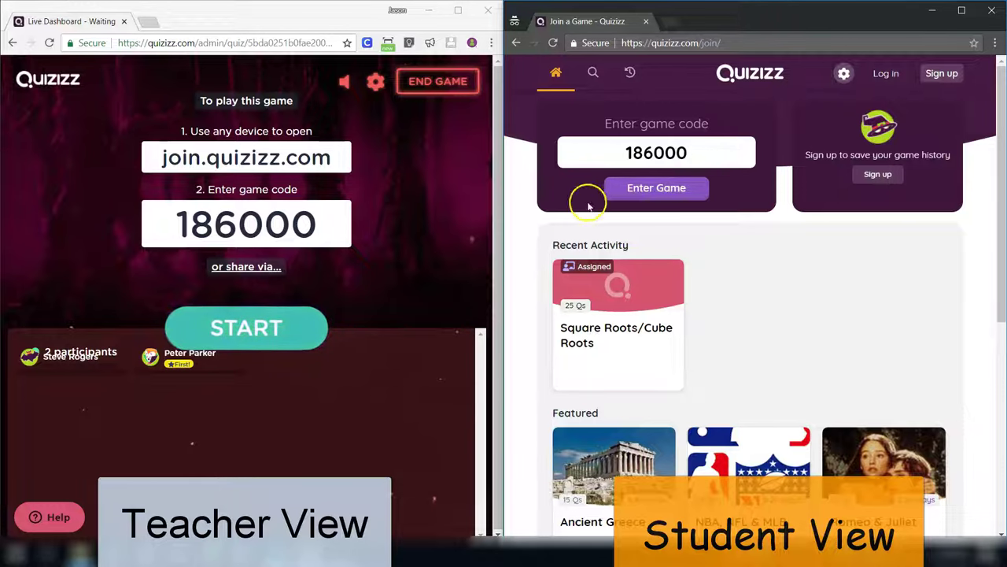
{"action": "left_click", "coordinate": [639, 195]}
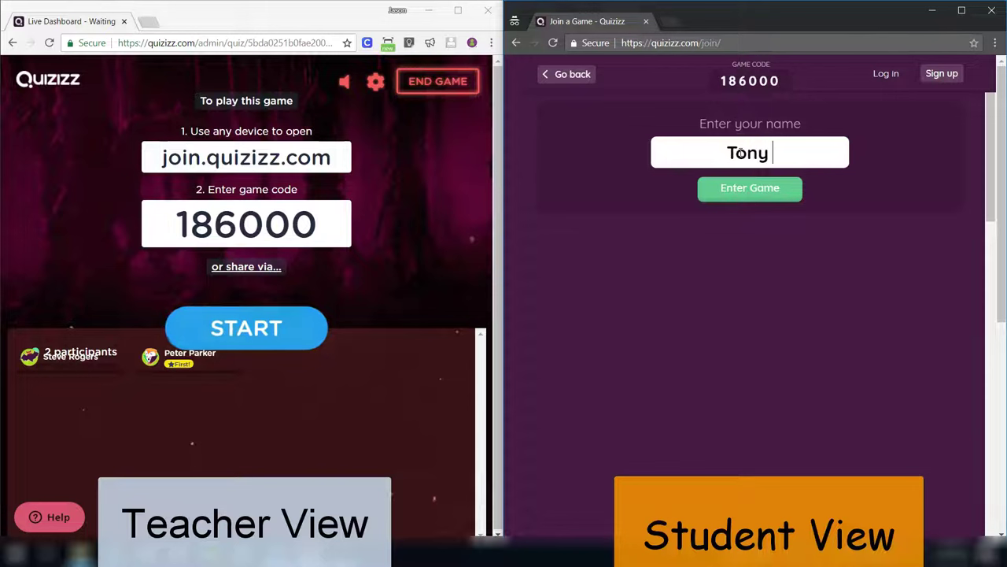
{"action": "type", "text": "Stark"}
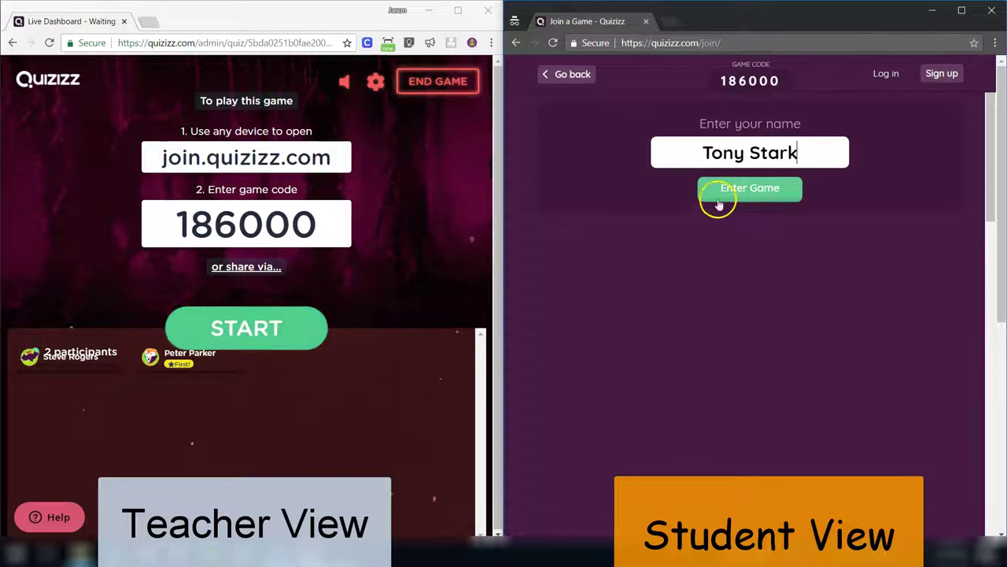
{"action": "left_click", "coordinate": [730, 199]}
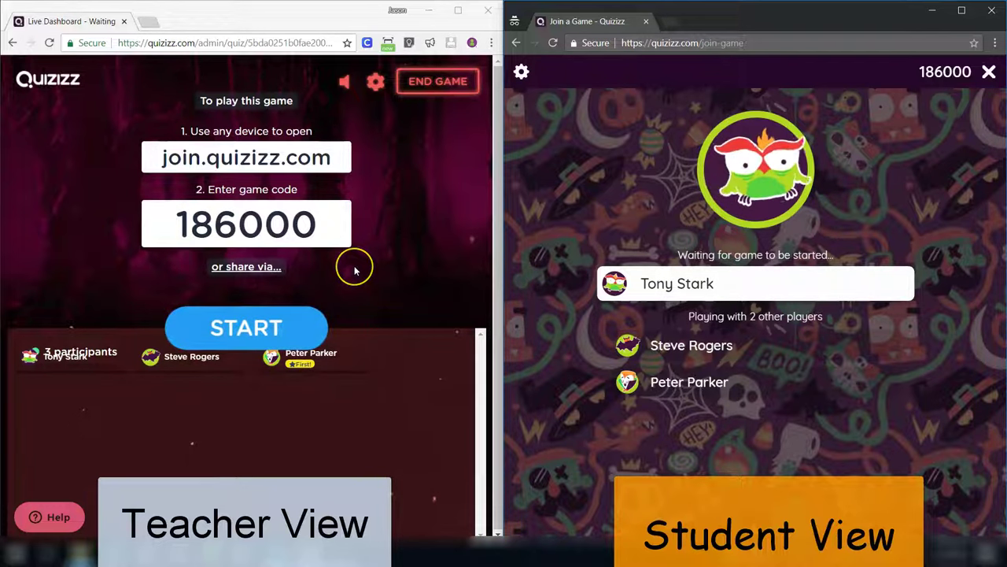
Step: Start the game and answer as the student: √25=5, √196=14, ∛8=2, √49=7, √169=13
{"action": "left_click", "coordinate": [238, 324]}
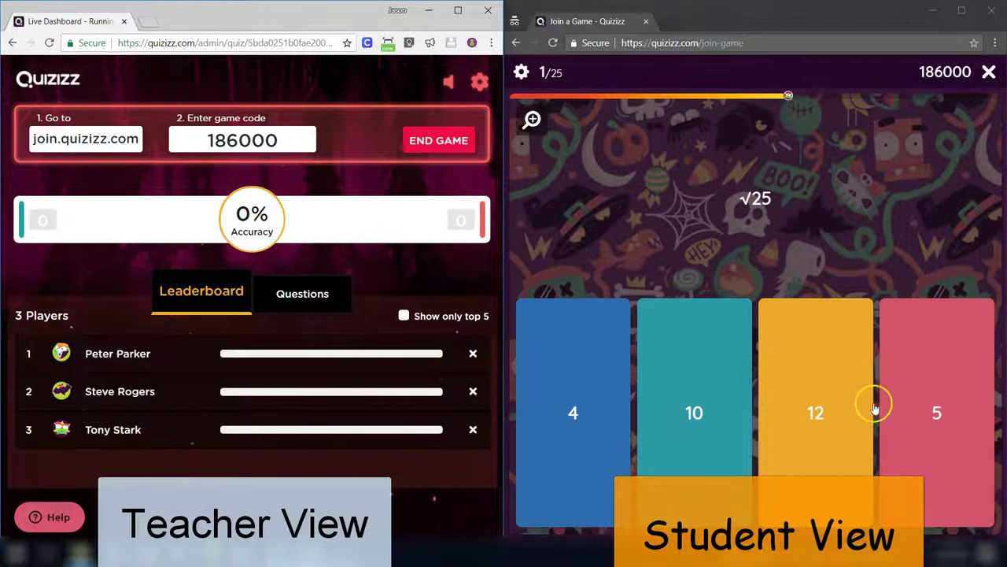
{"action": "left_click", "coordinate": [924, 360]}
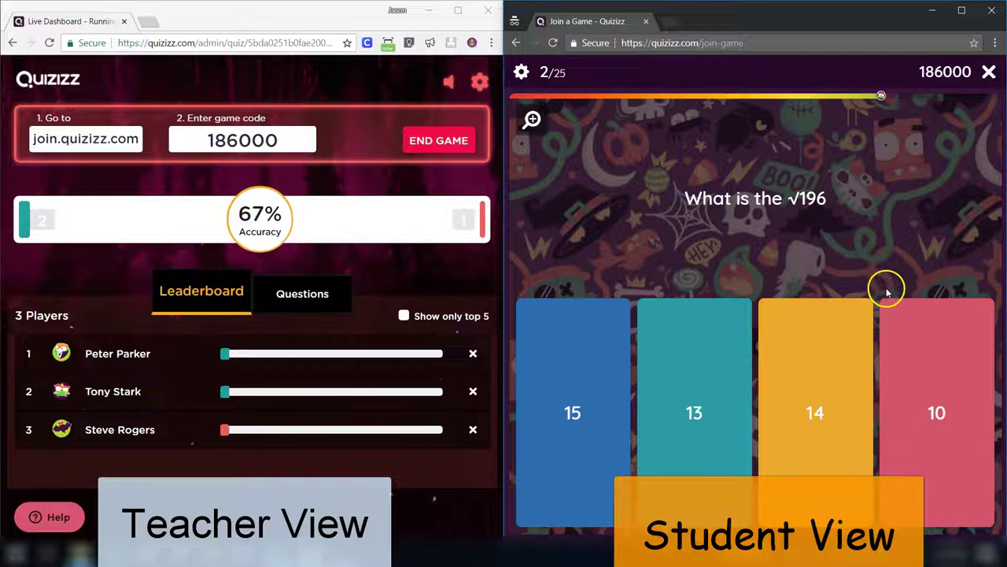
{"action": "left_click", "coordinate": [801, 433]}
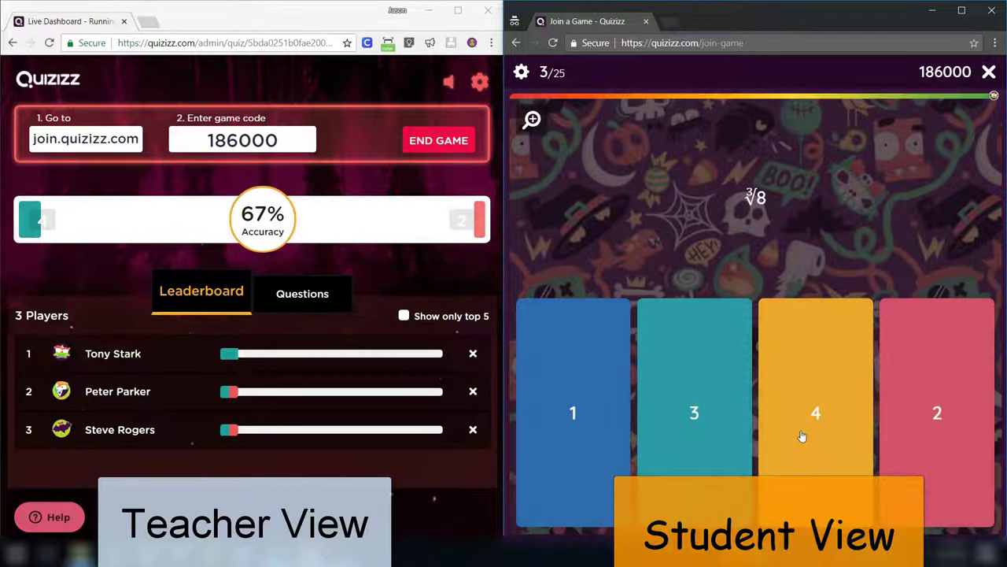
{"action": "left_click", "coordinate": [936, 418]}
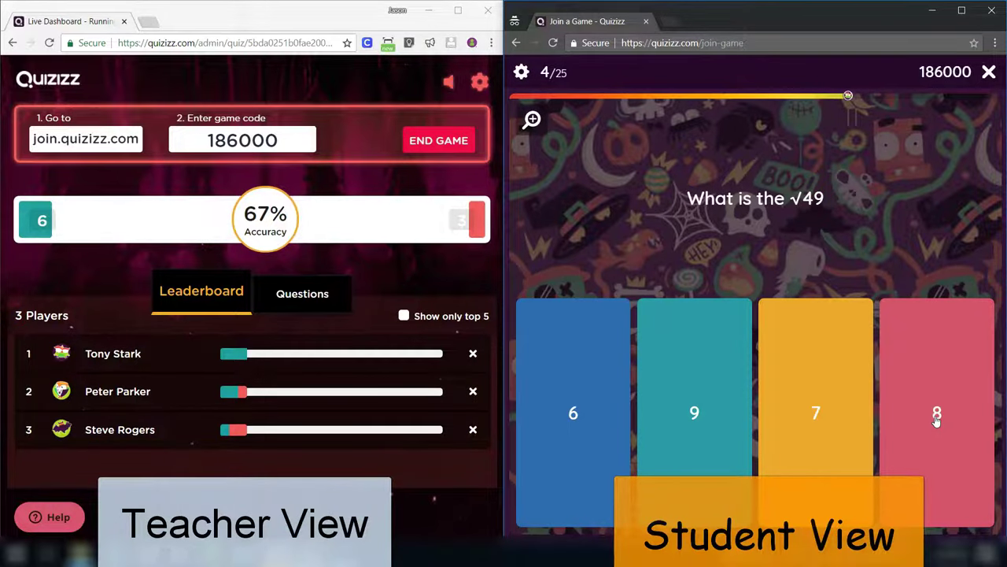
{"action": "left_click", "coordinate": [870, 436]}
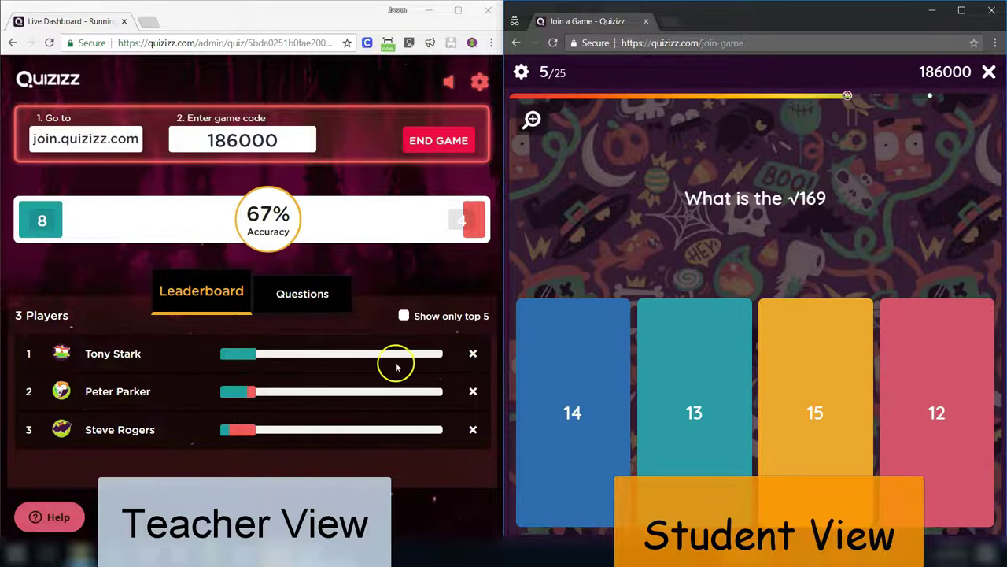
{"action": "left_click", "coordinate": [694, 409]}
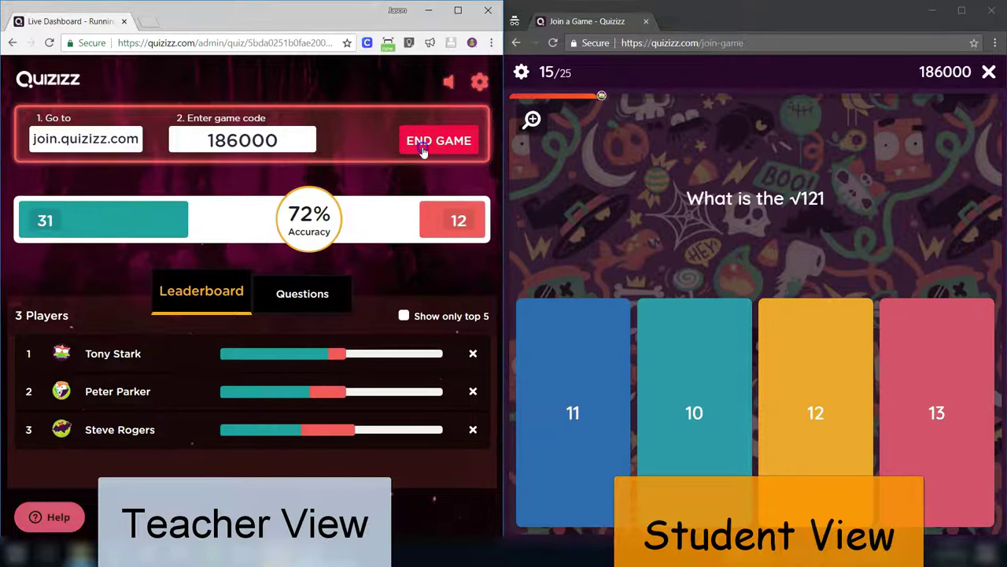
Step: Click END GAME on the teacher dashboard and confirm it in the popup
{"action": "left_click", "coordinate": [425, 146]}
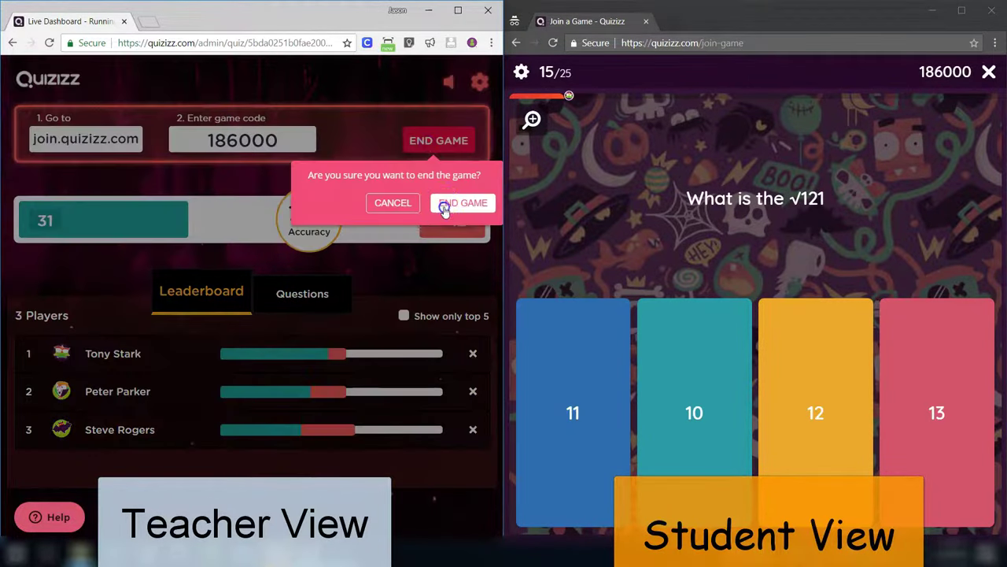
{"action": "left_click", "coordinate": [444, 204]}
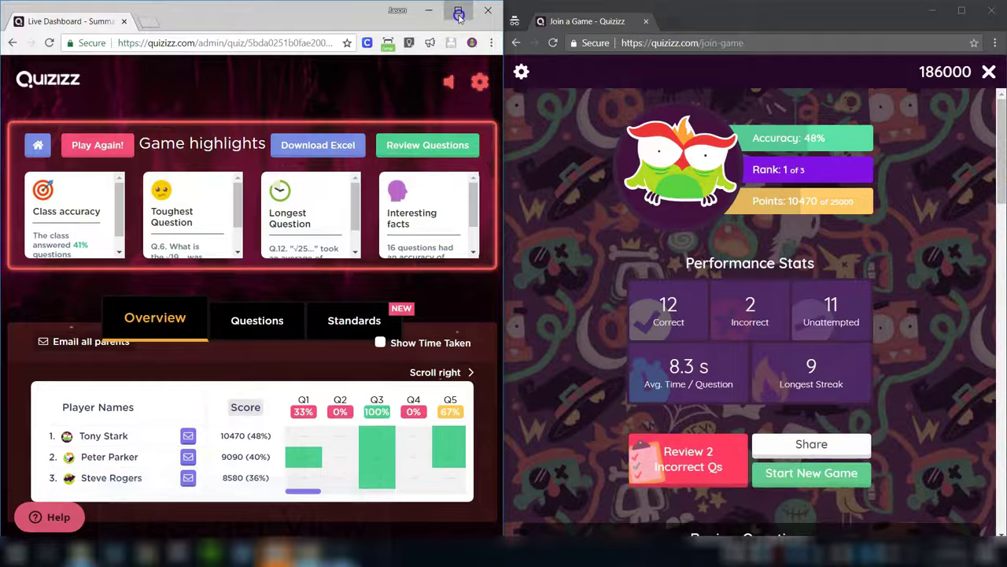
Step: Maximize the teacher window and scroll through the Questions tab's per-question results
{"action": "left_click", "coordinate": [458, 10]}
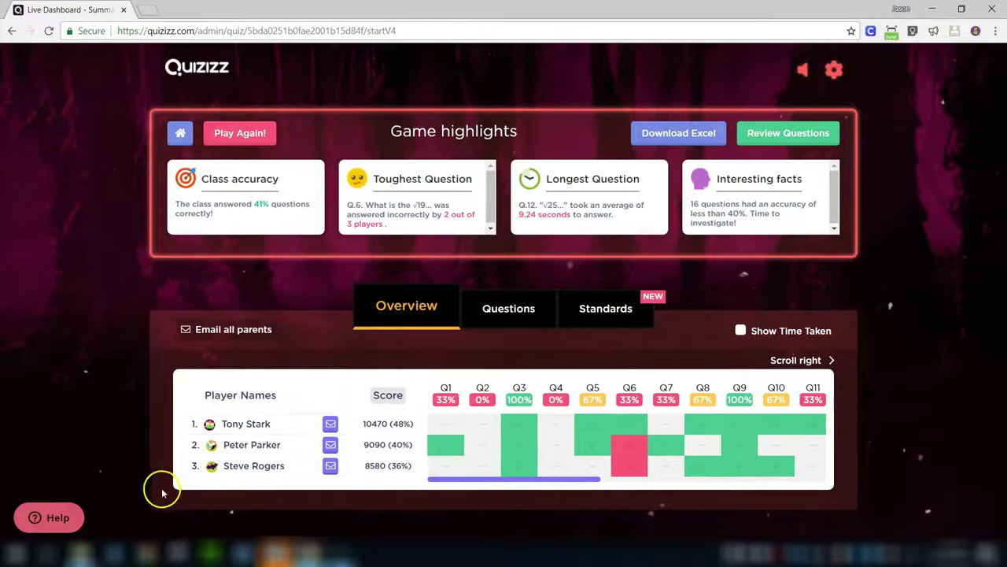
{"action": "left_click_drag", "start_coordinate": [468, 488], "coordinate": [438, 487]}
{"action": "left_click", "coordinate": [509, 310]}
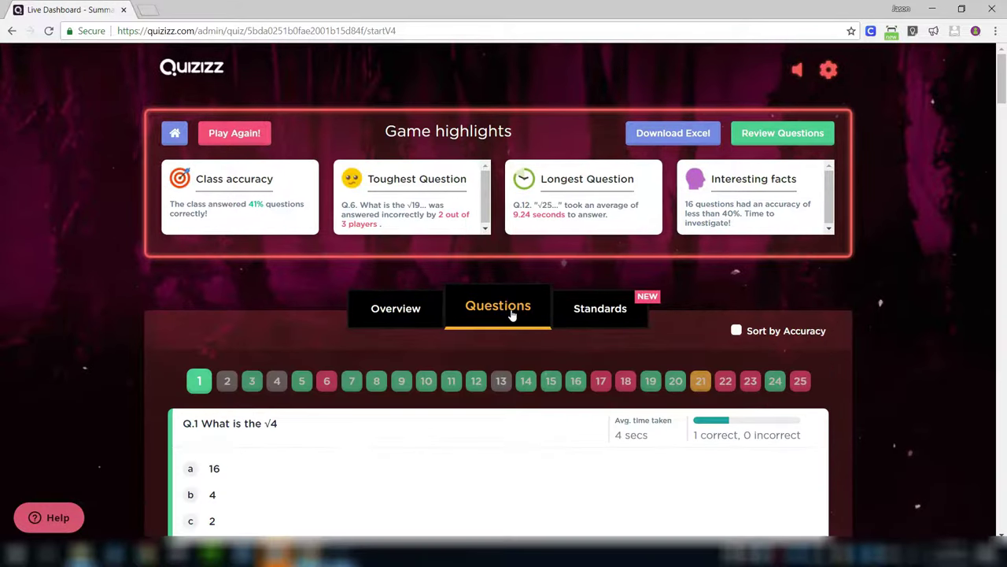
{"action": "scroll", "coordinate": [485, 390], "scroll_direction": "down", "scroll_amount": 3}
{"action": "scroll", "coordinate": [486, 406], "scroll_direction": "down", "scroll_amount": 9}
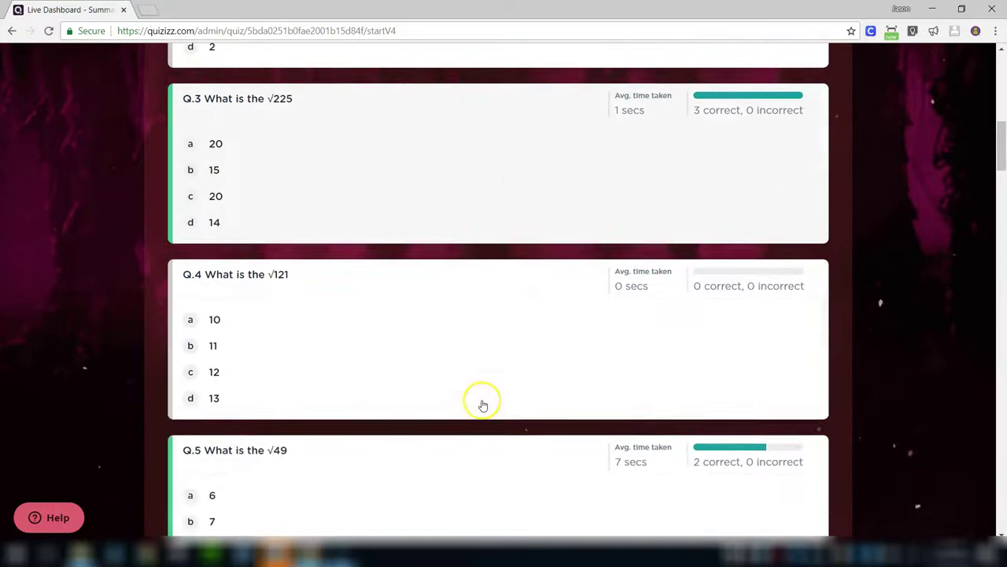
{"action": "scroll", "coordinate": [483, 406], "scroll_direction": "up", "scroll_amount": 12}
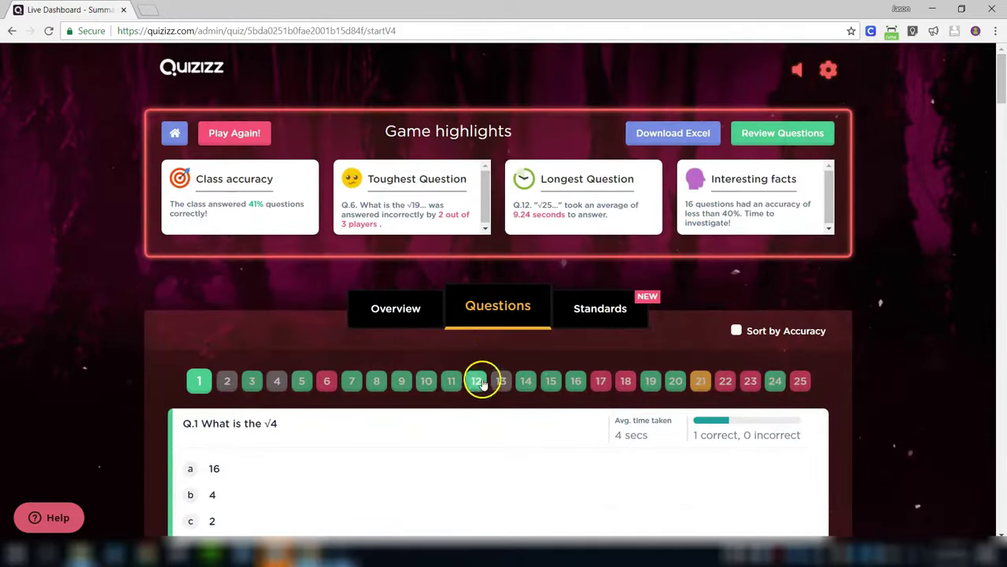
{"action": "left_click", "coordinate": [760, 133]}
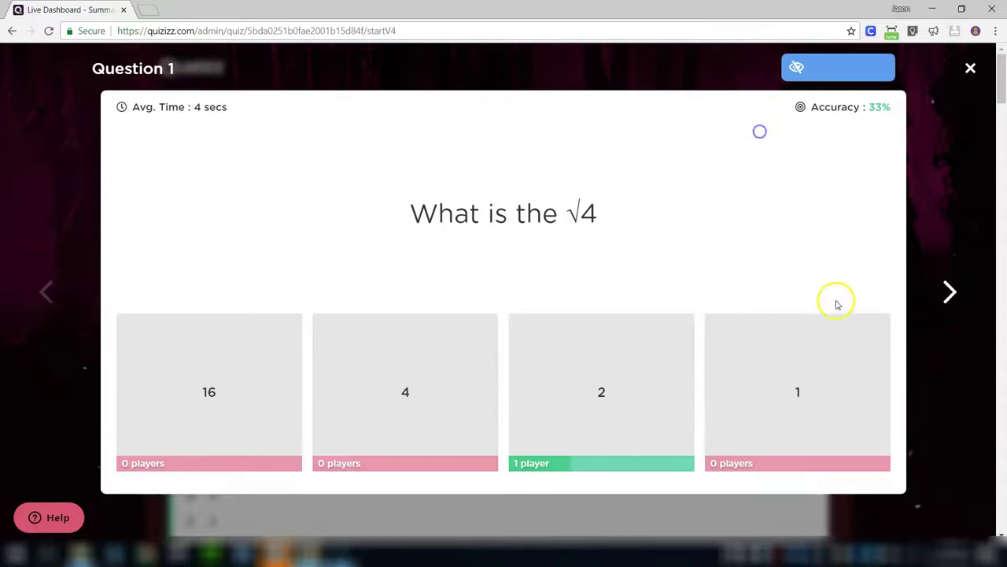
{"action": "left_click", "coordinate": [950, 292]}
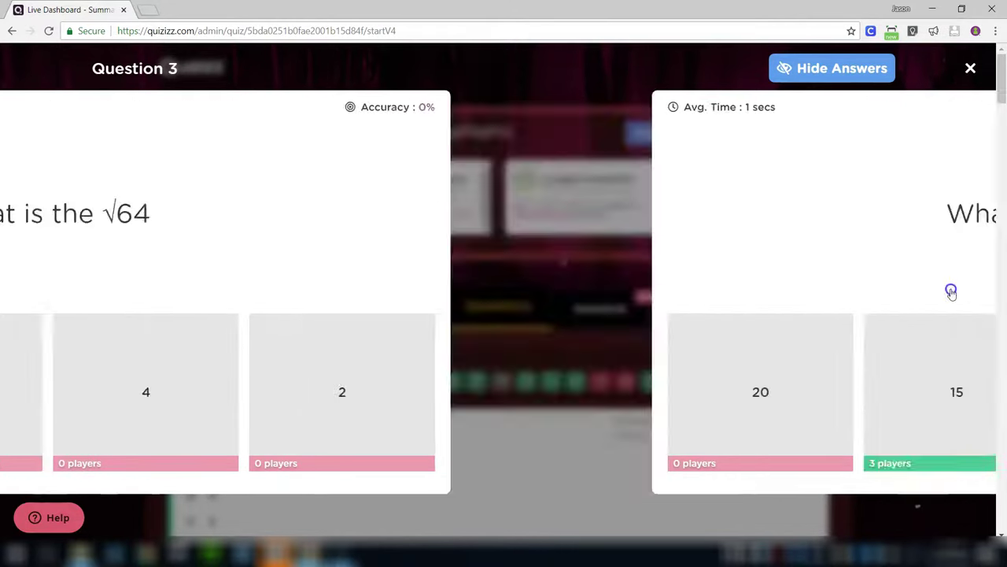
{"action": "left_click", "coordinate": [950, 292]}
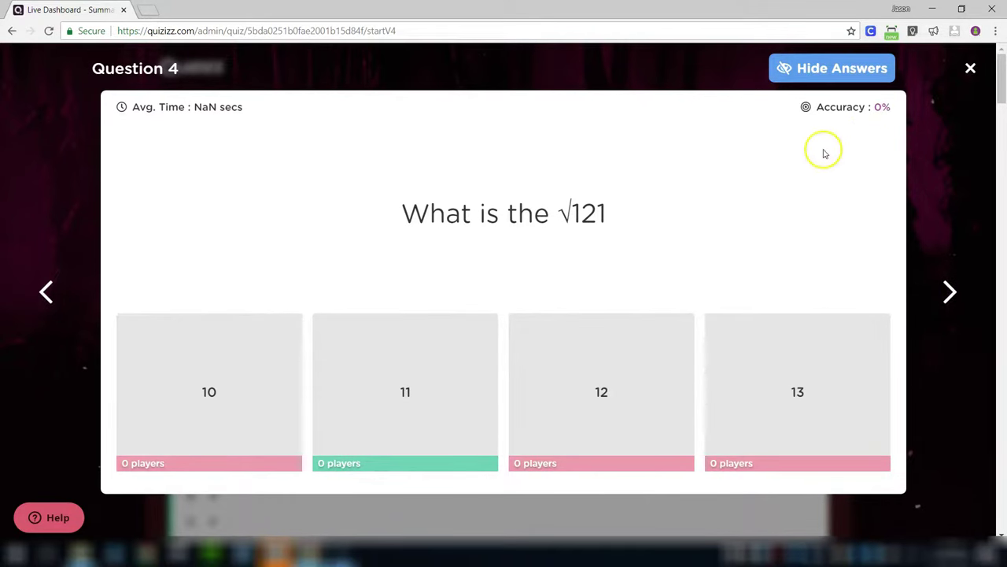
{"action": "left_click", "coordinate": [967, 70]}
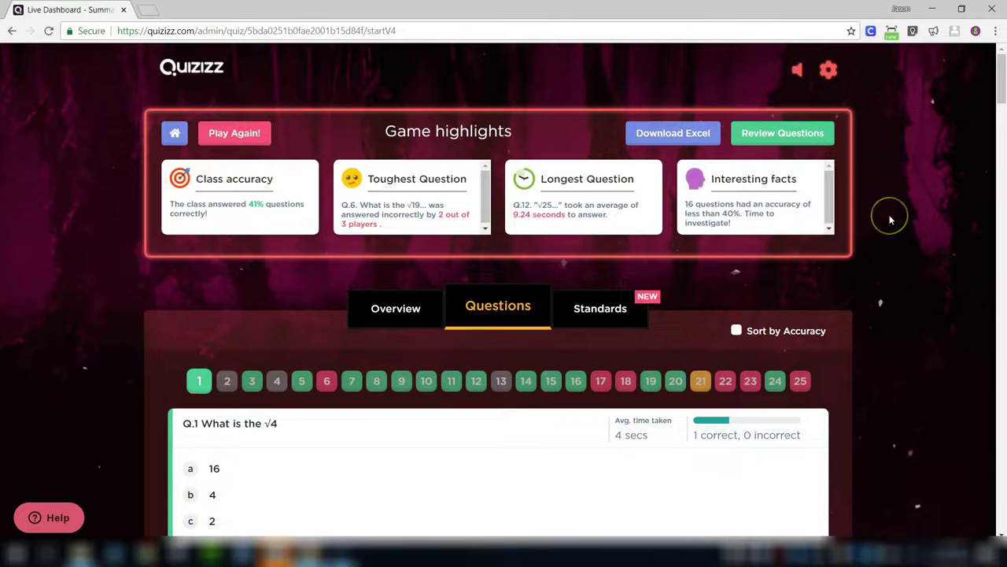